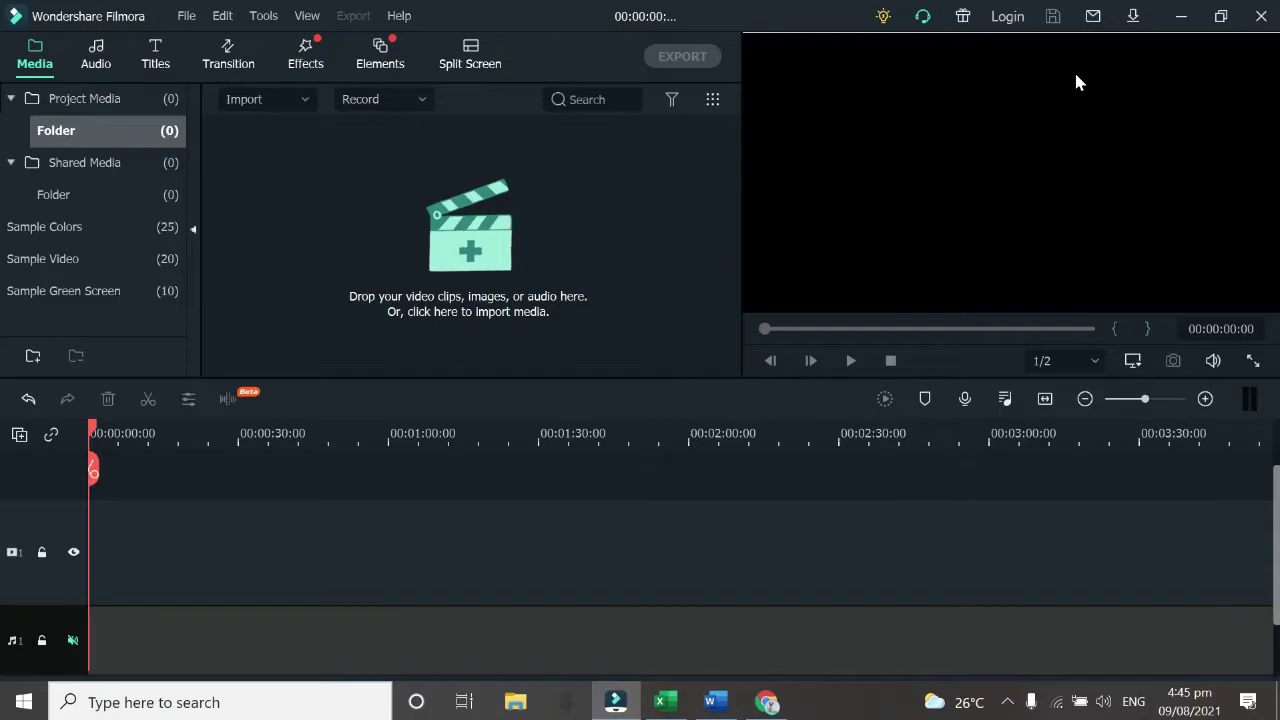
Switch to the Excel worksheet and enter m2 in cell M13.
click(1182, 18)
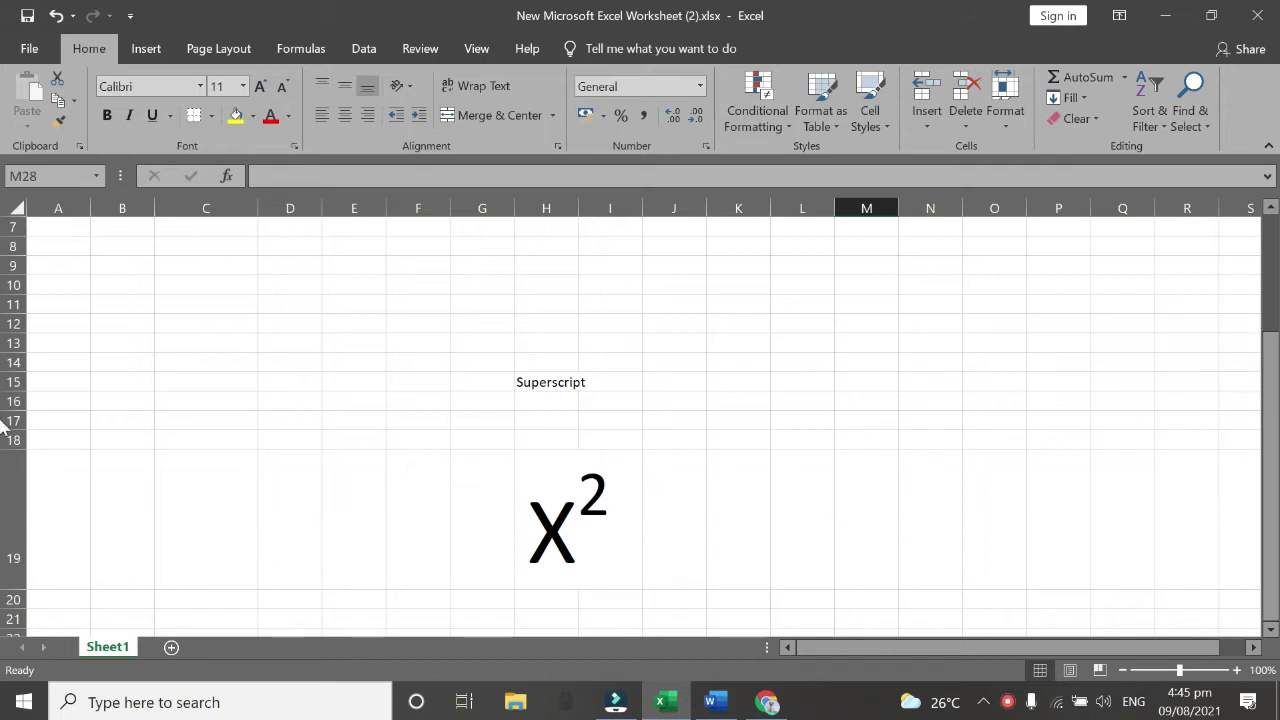
drag(1276, 372, 1274, 302)
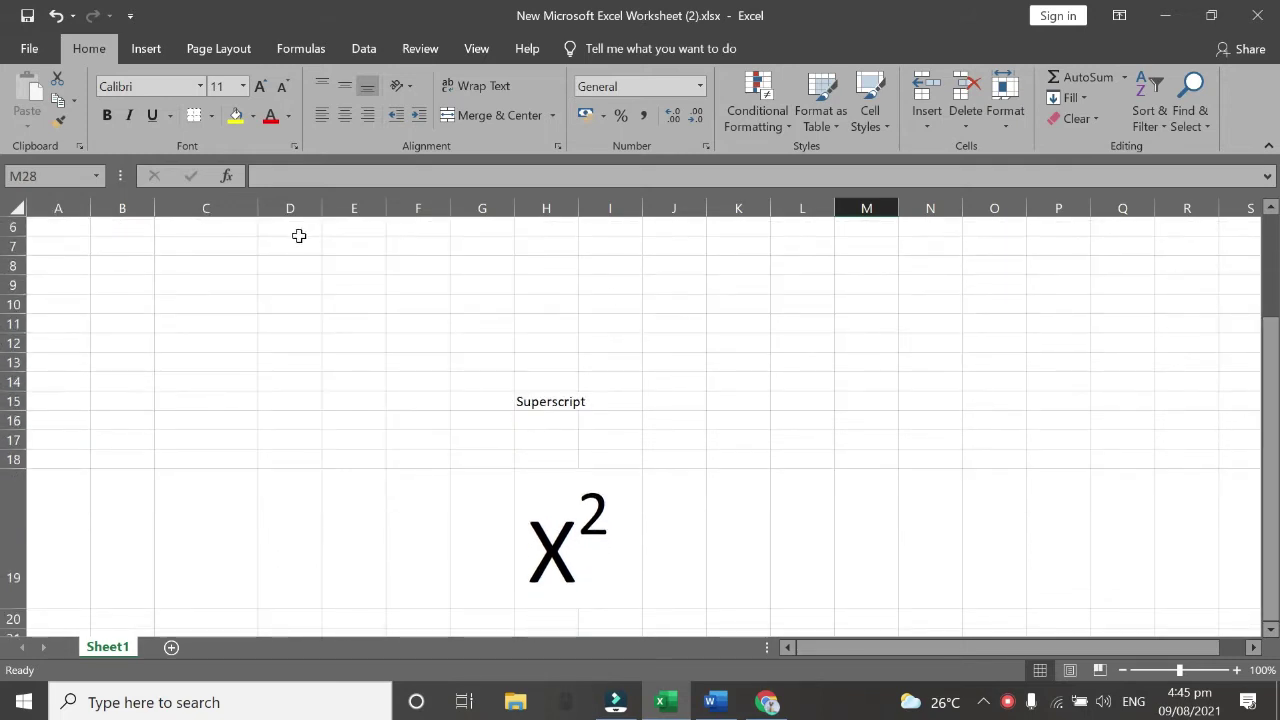
click(878, 359)
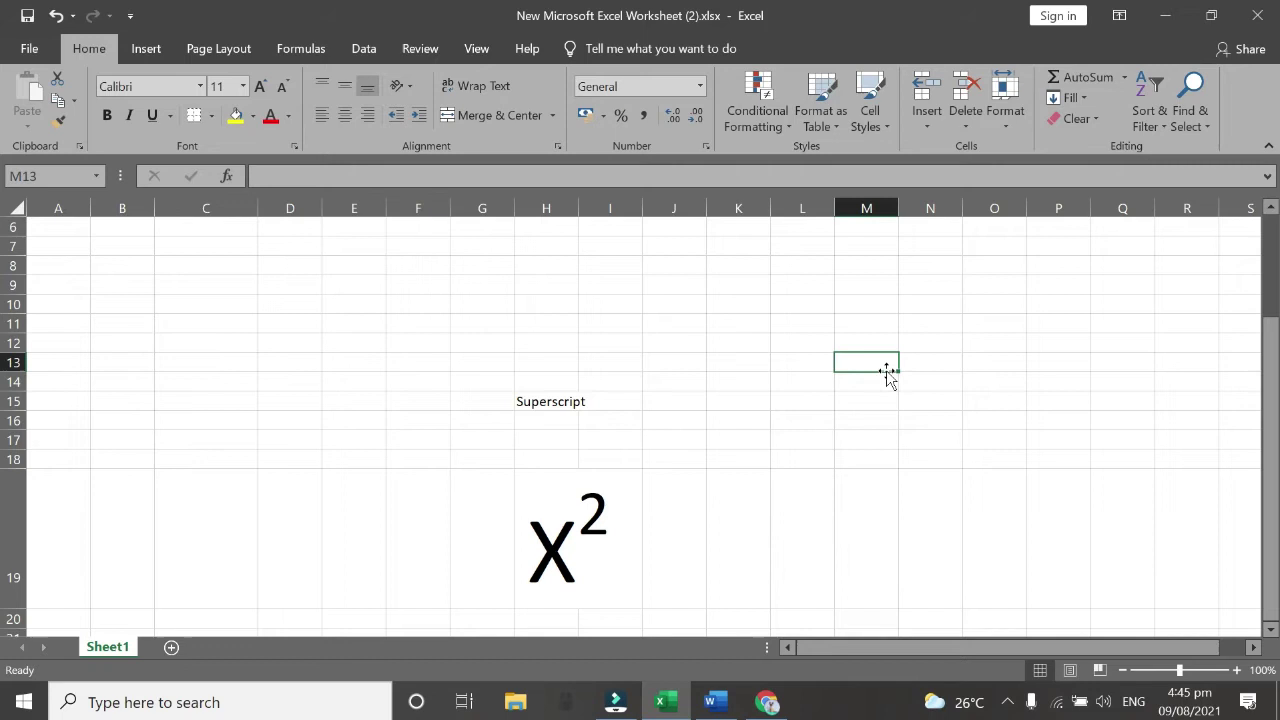
text(m)
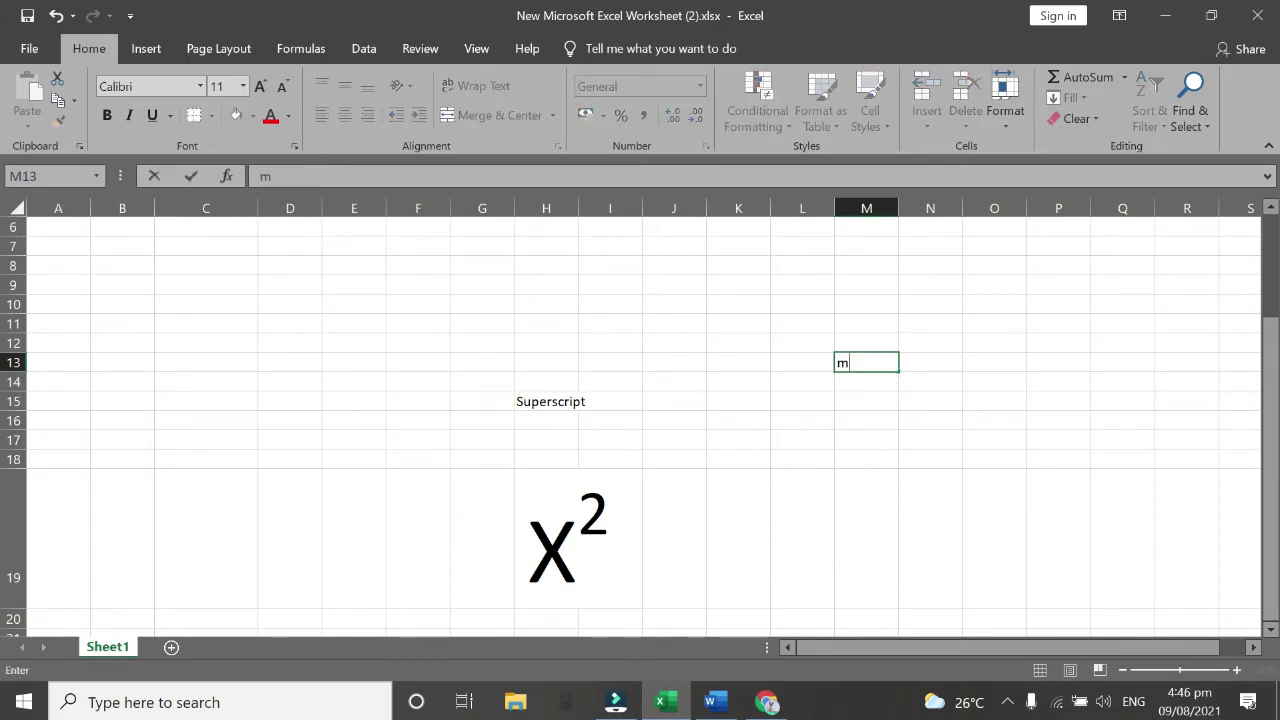
text(2)
drag(856, 363, 849, 363)
Enter the notes "control 1" in cell M19 and "alt e" in cell N19.
click(880, 479)
text(control)
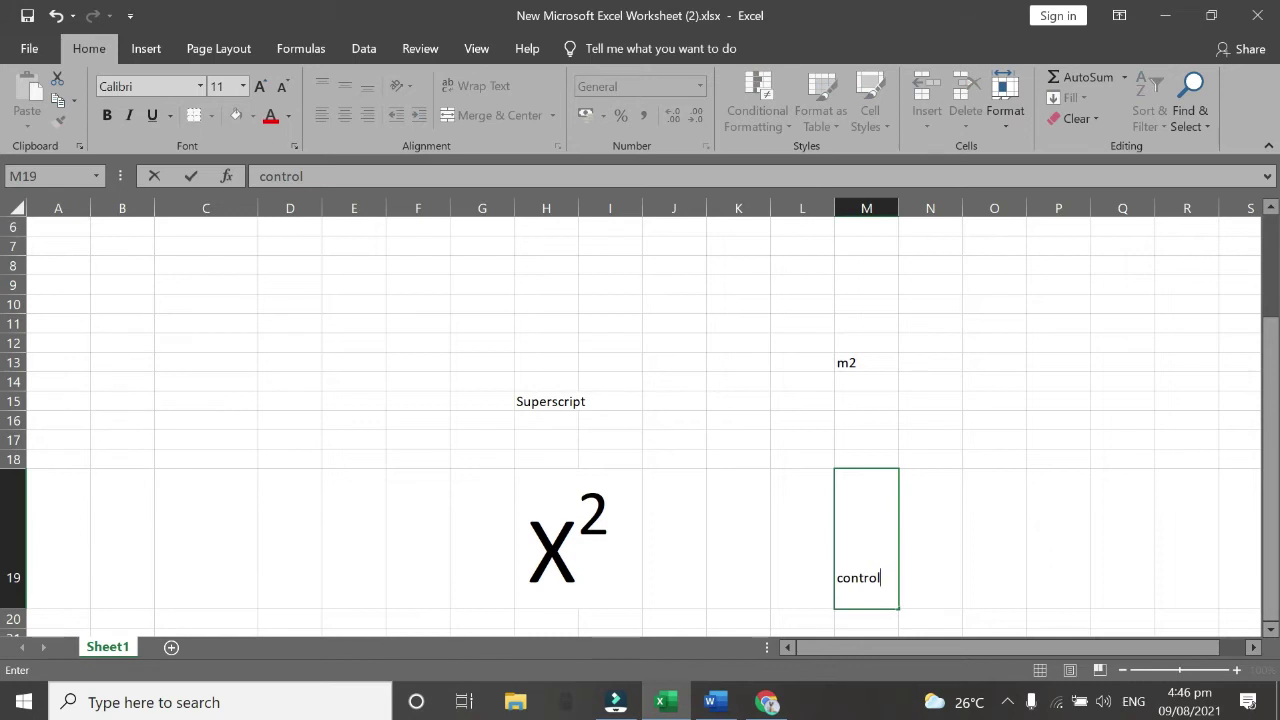
text( 1)
click(924, 578)
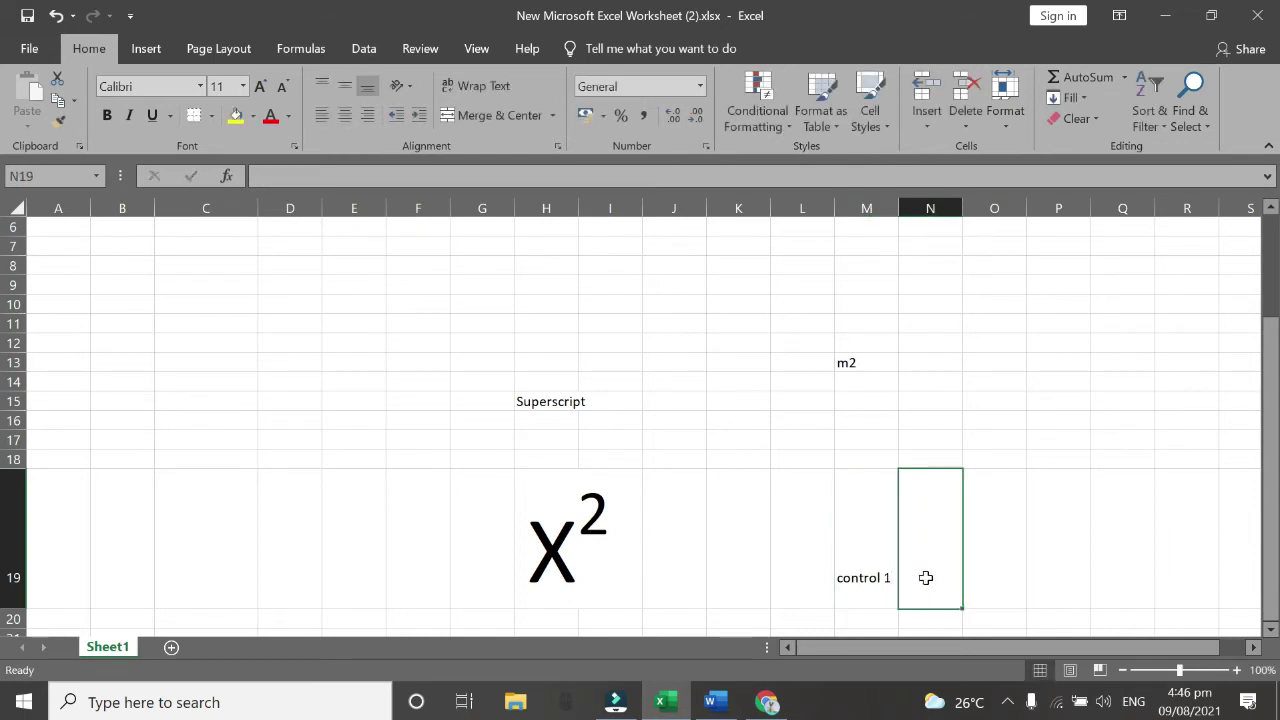
text(alt)
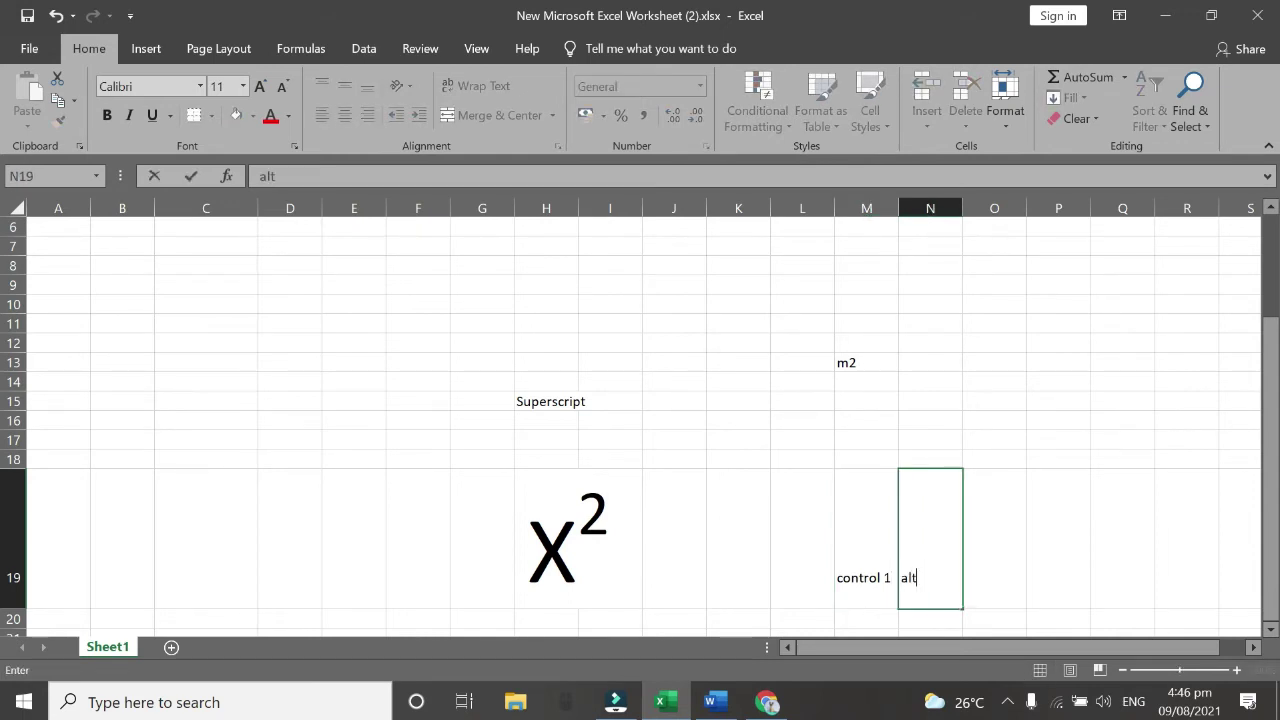
text(e)
key(Left)
click(927, 410)
Format only the 2 of m2 in cell M13 as superscript.
click(848, 365)
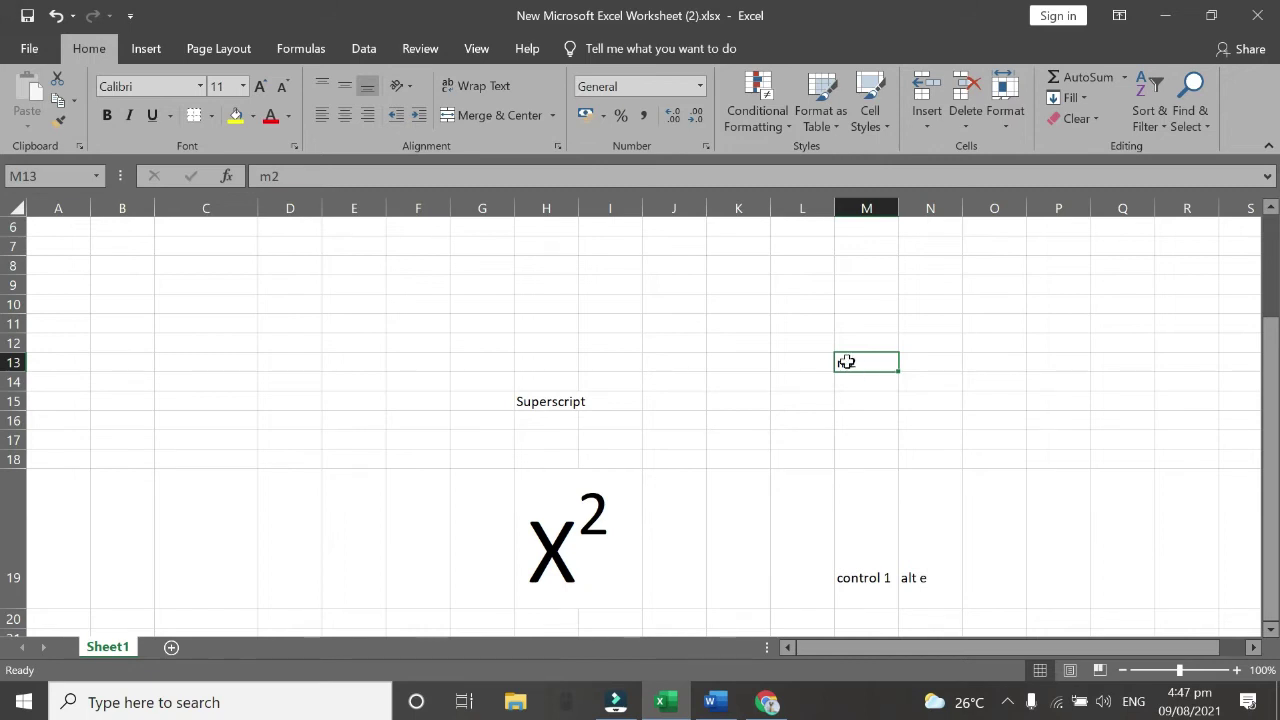
key(F2)
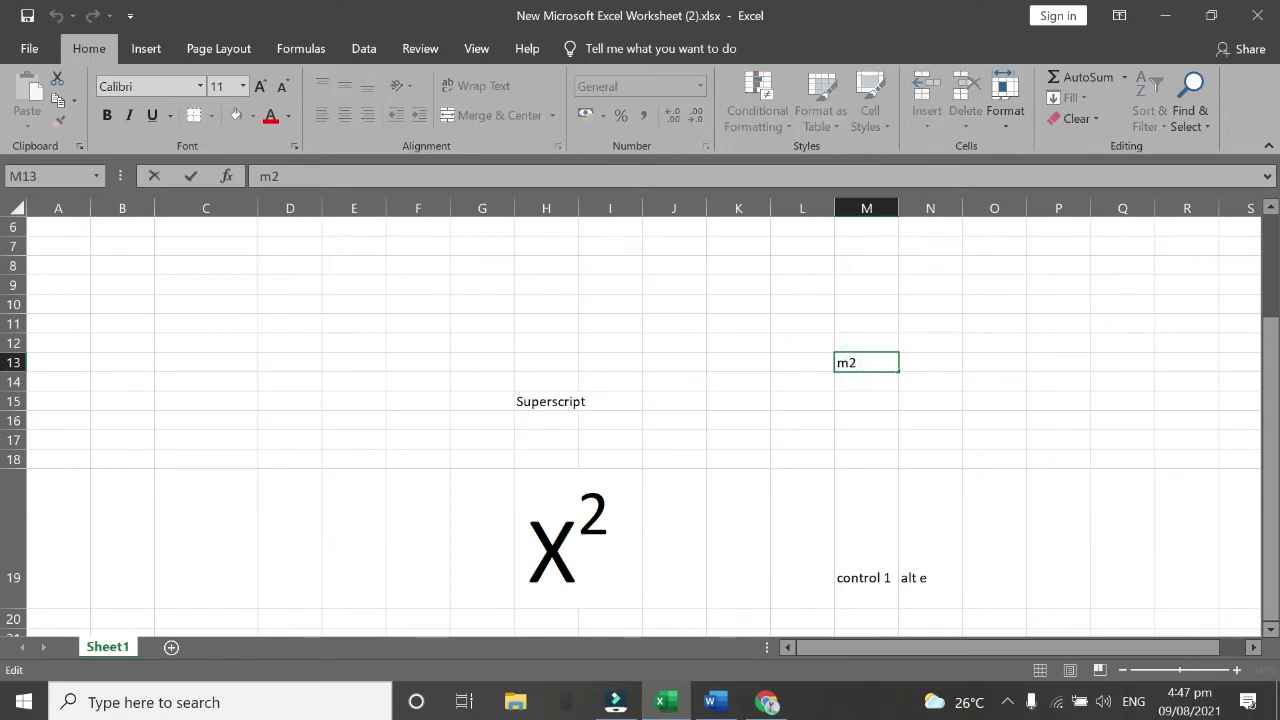
key(shift+Left)
key(ctrl+1)
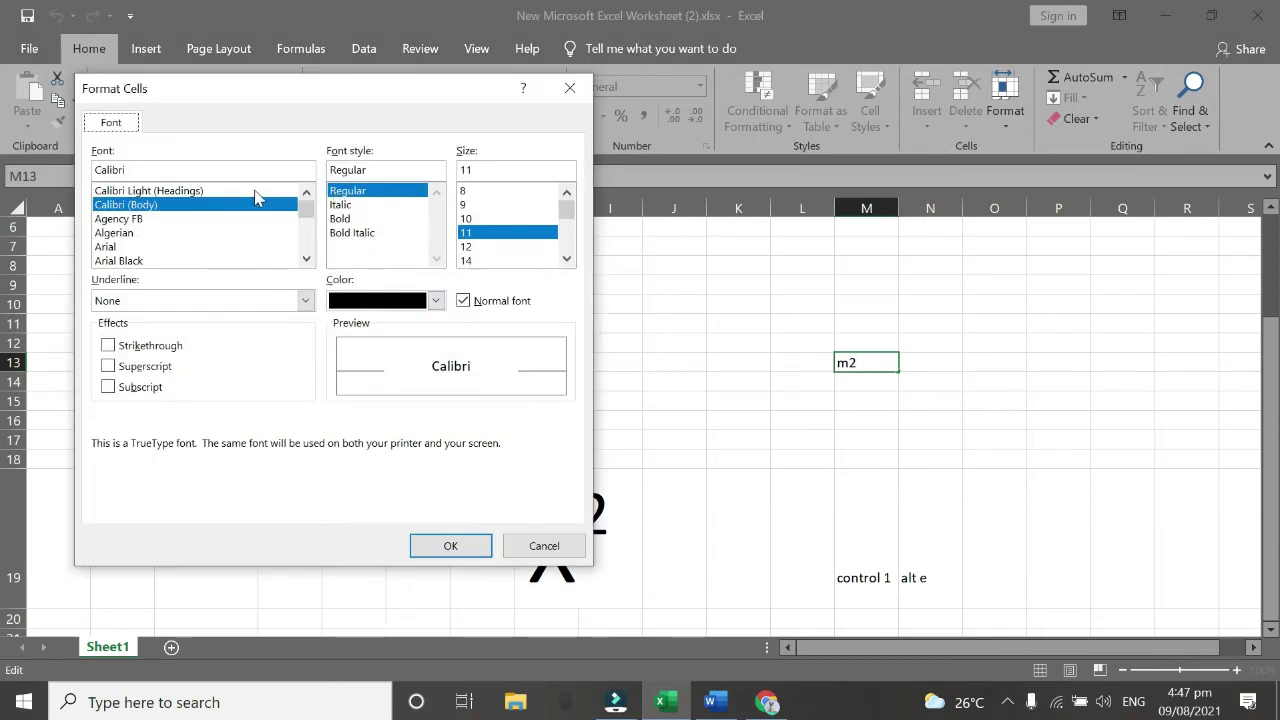
drag(323, 94, 693, 76)
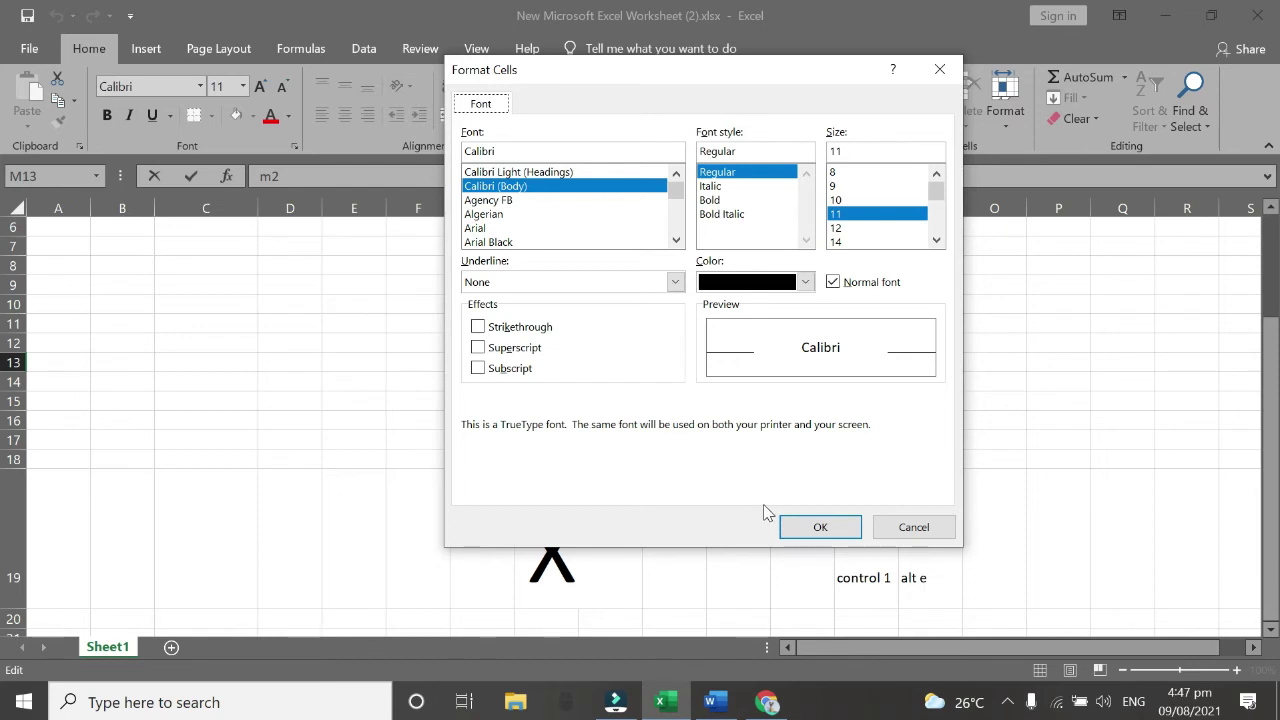
key(alt+e)
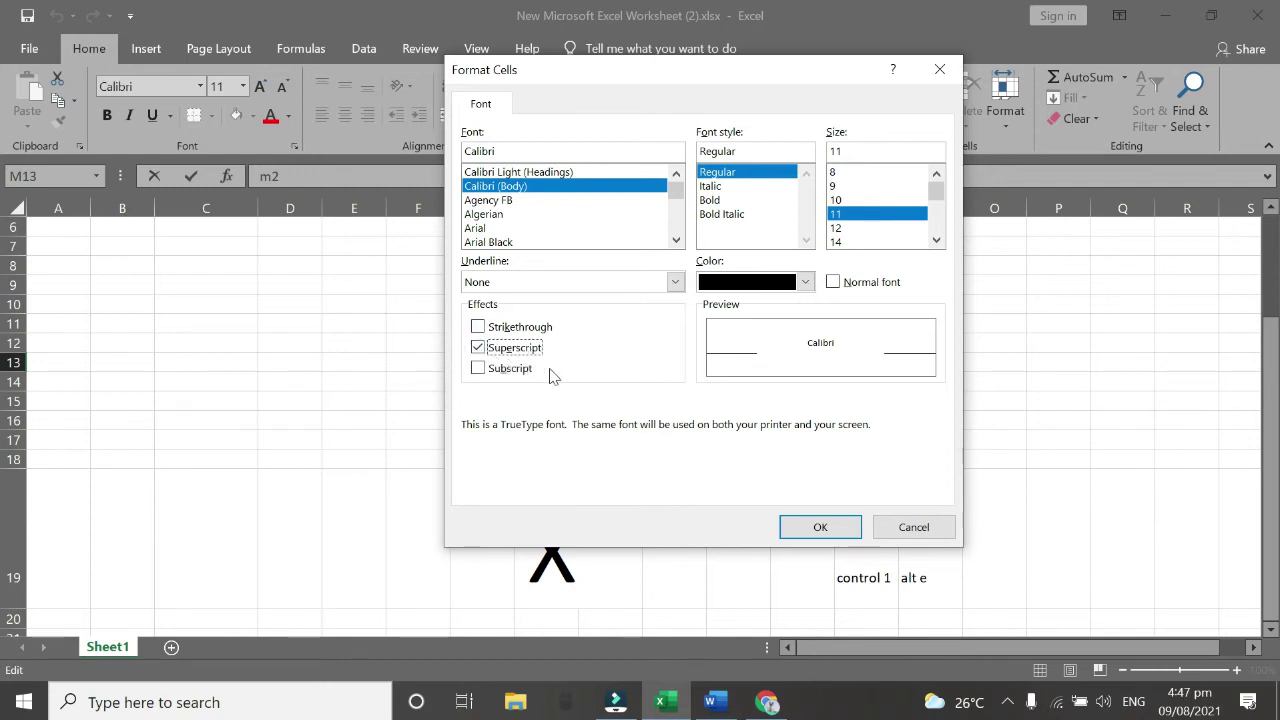
click(820, 528)
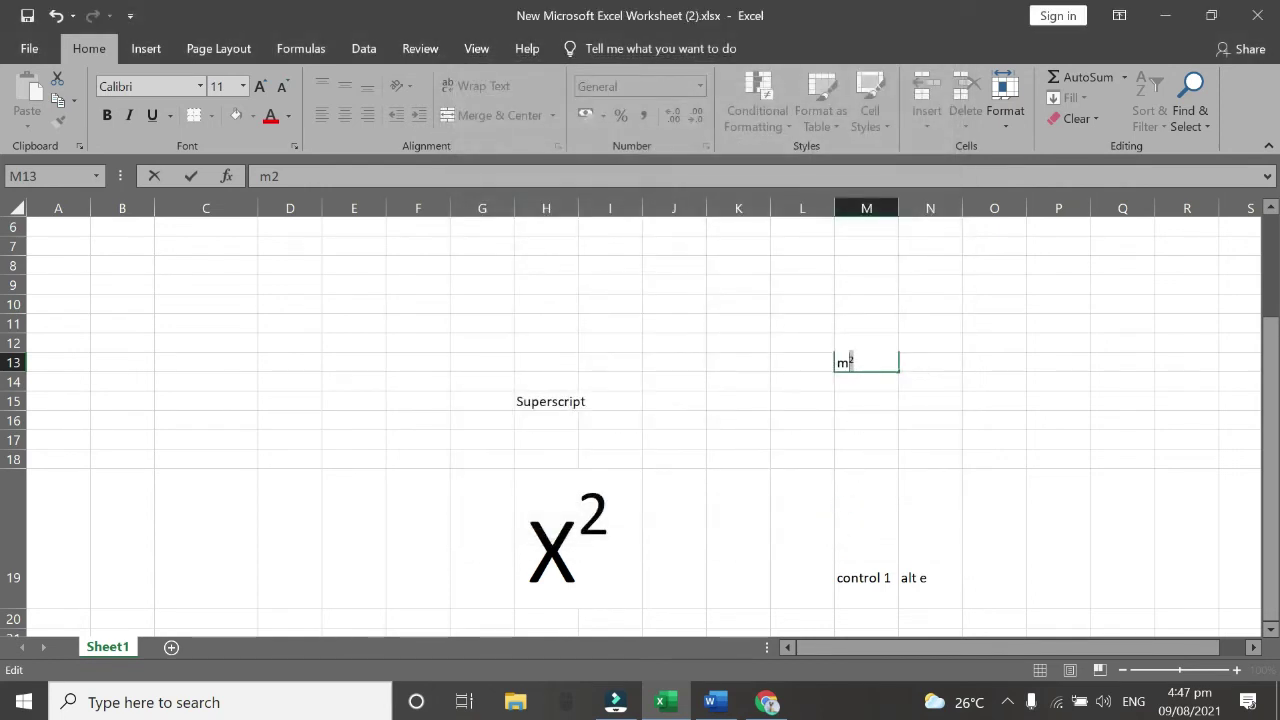
click(861, 386)
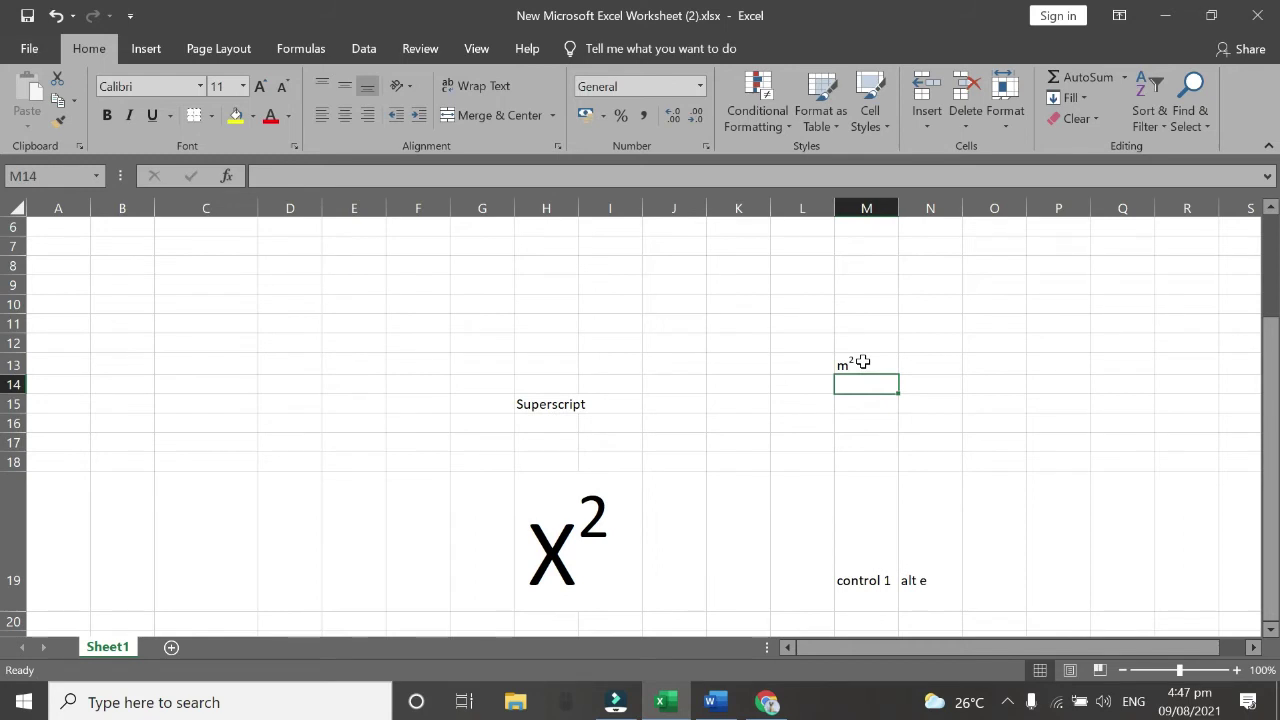
click(862, 362)
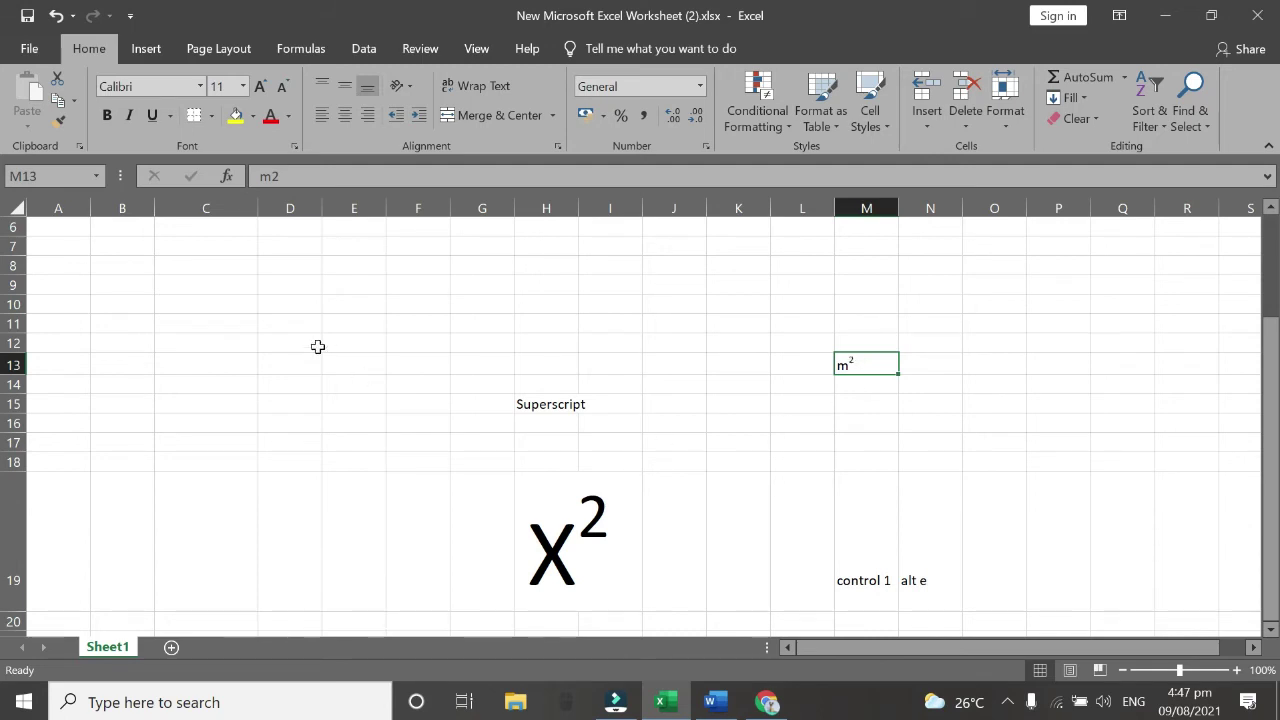
Enter the text "M 1/2" in cell C14.
click(209, 386)
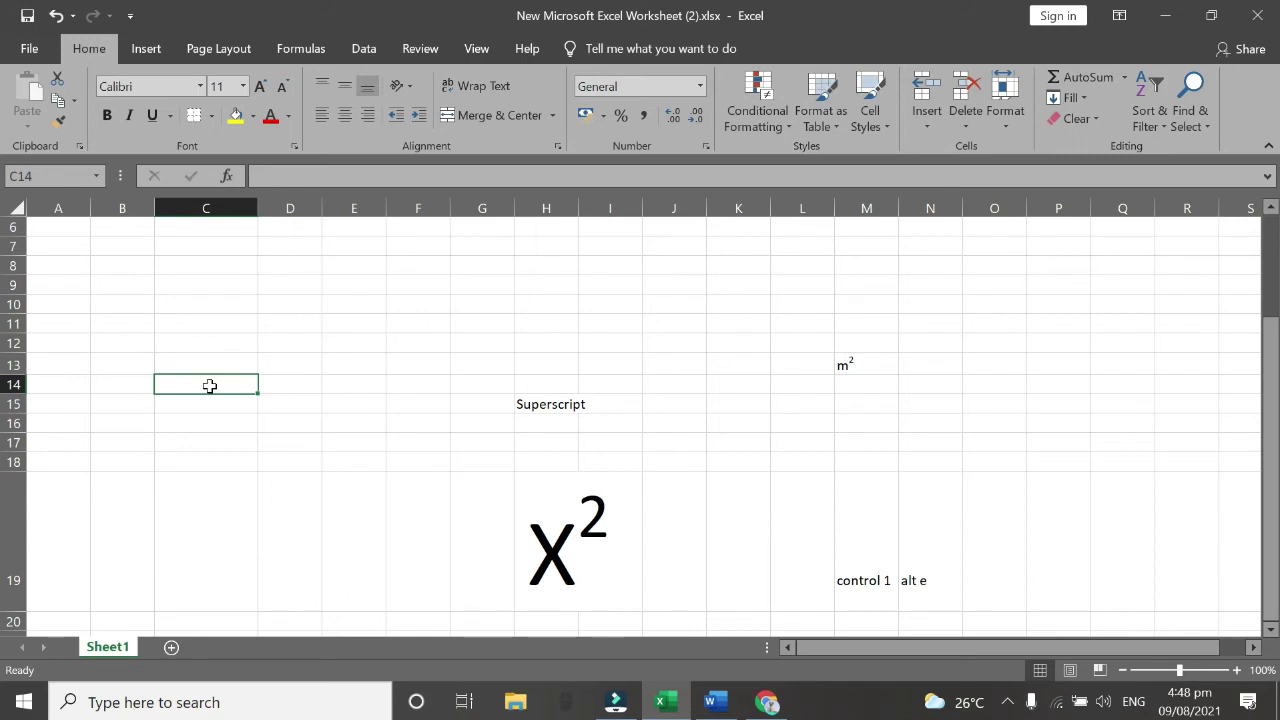
text(M)
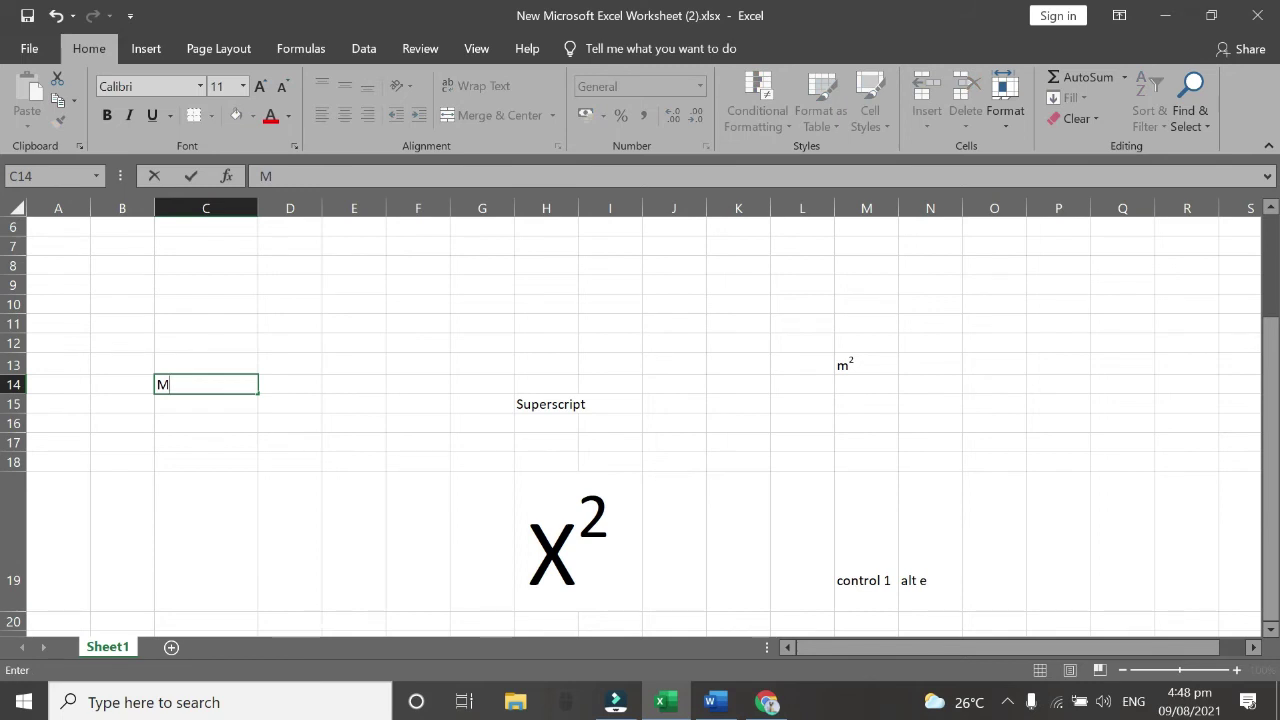
text( 1/2)
Format only the 1/2 part of the text in cell C14 as superscript.
click(197, 381)
key(shift+Left)
key(shift+Left)
key(shift+Left)
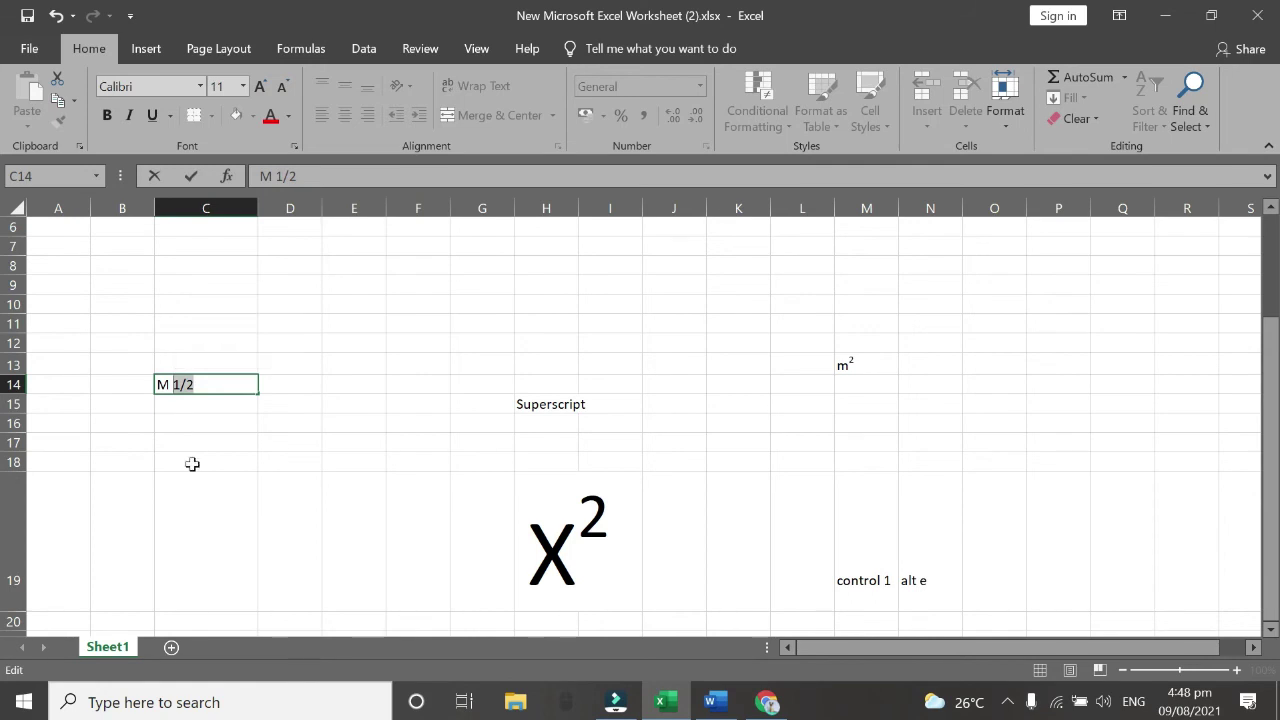
key(ctrl+1)
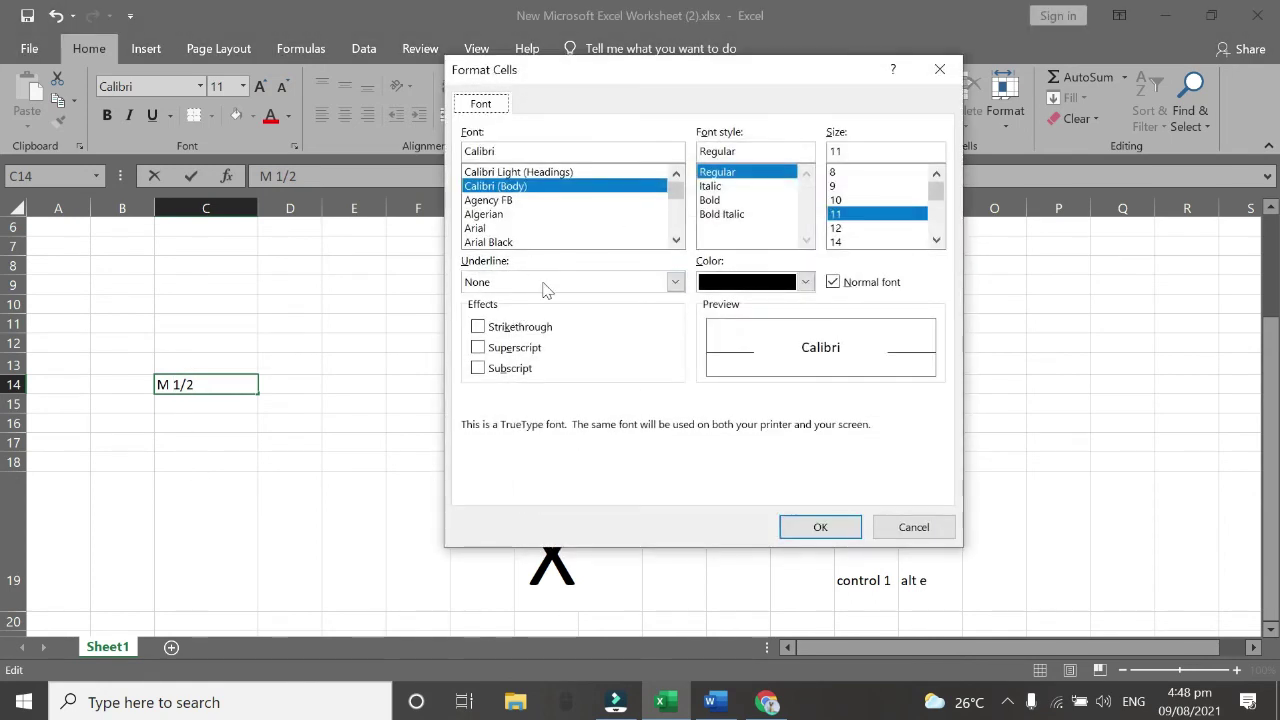
click(531, 352)
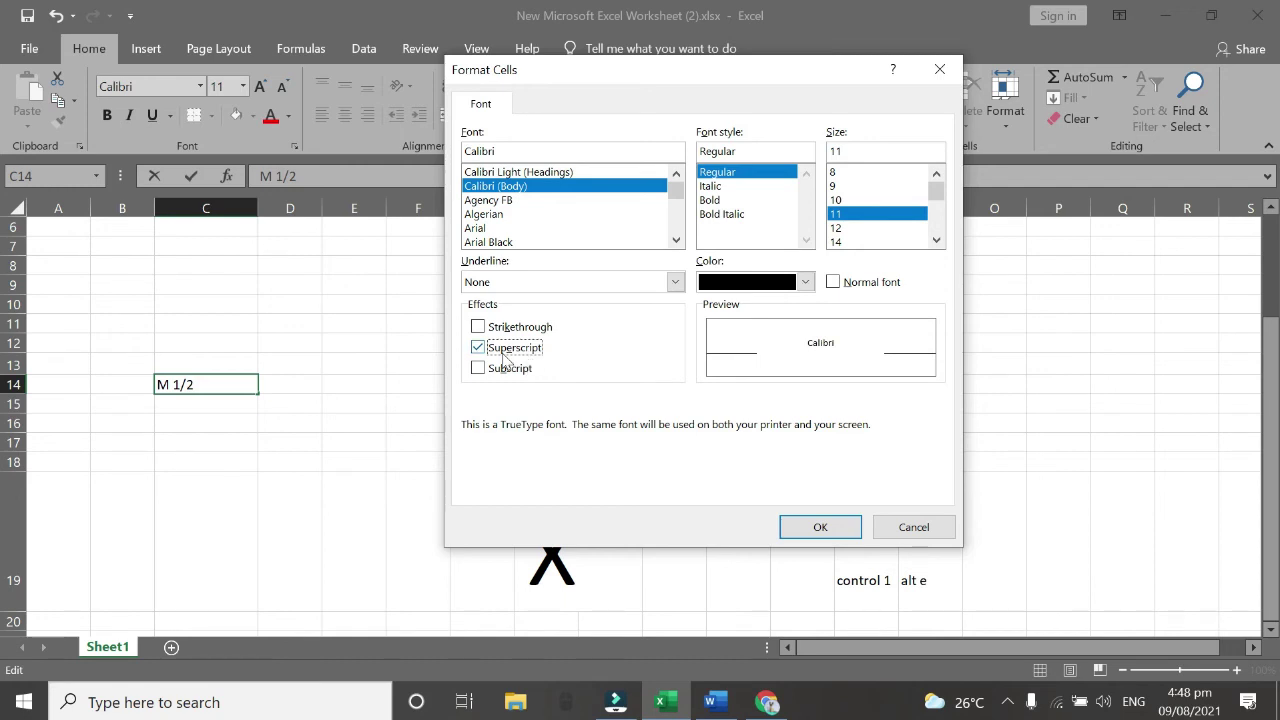
click(833, 530)
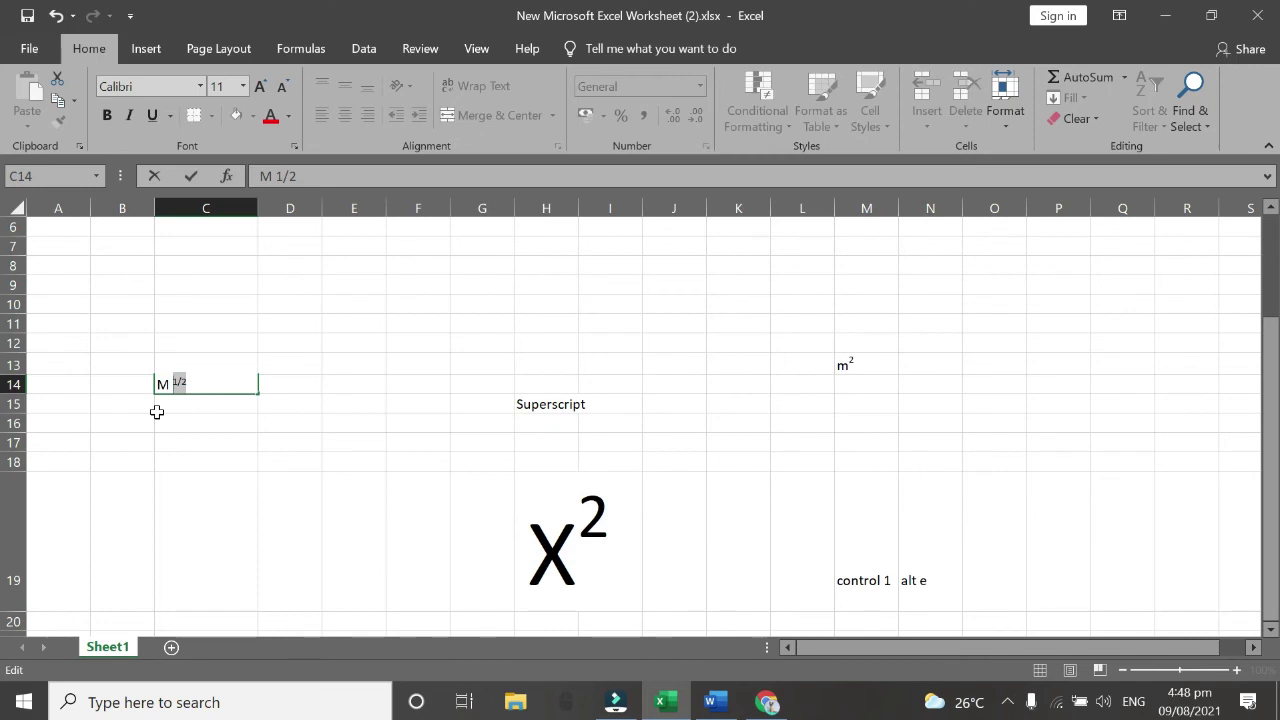
click(157, 411)
Set the font size of the M 1/2 text in cell C14 to 72.
click(162, 382)
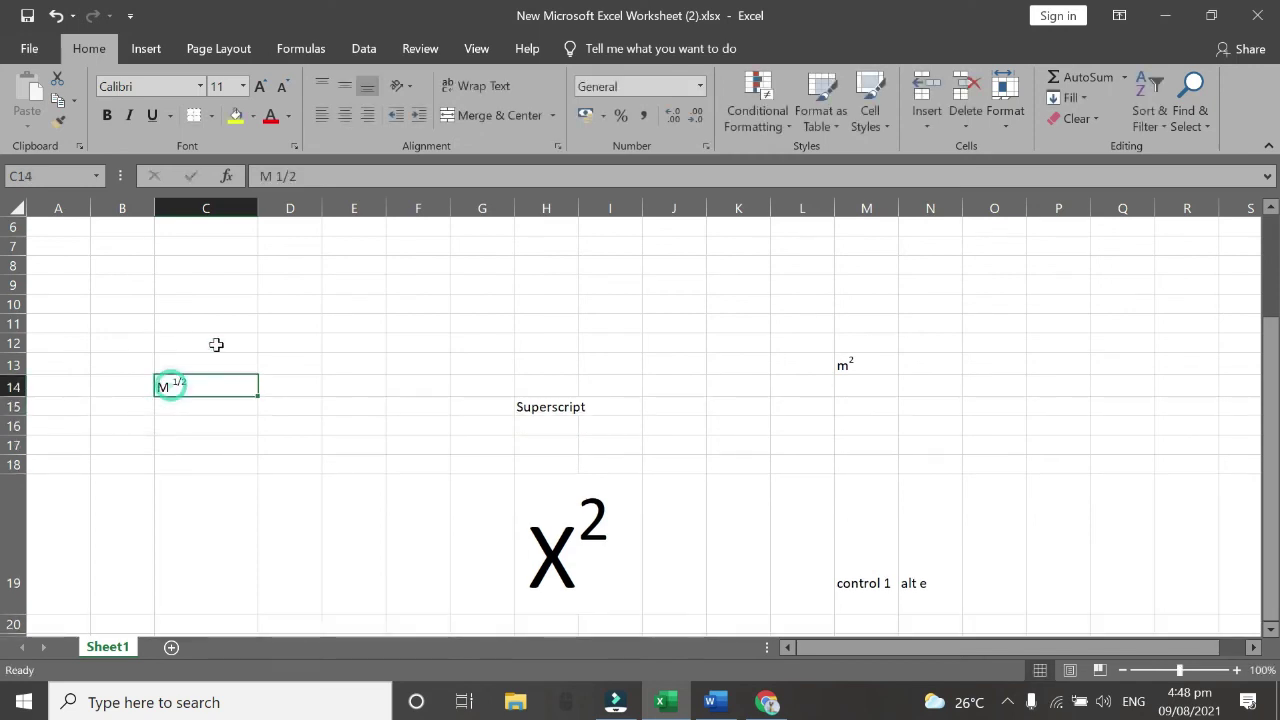
click(242, 86)
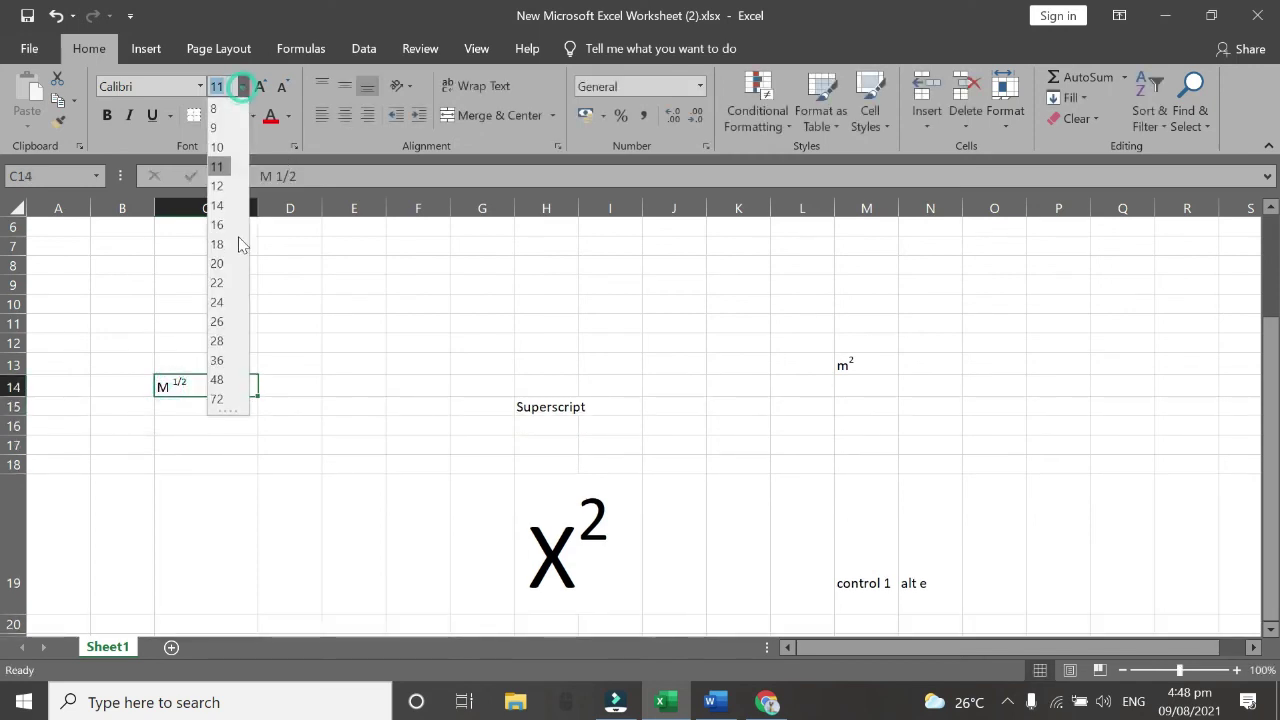
click(219, 400)
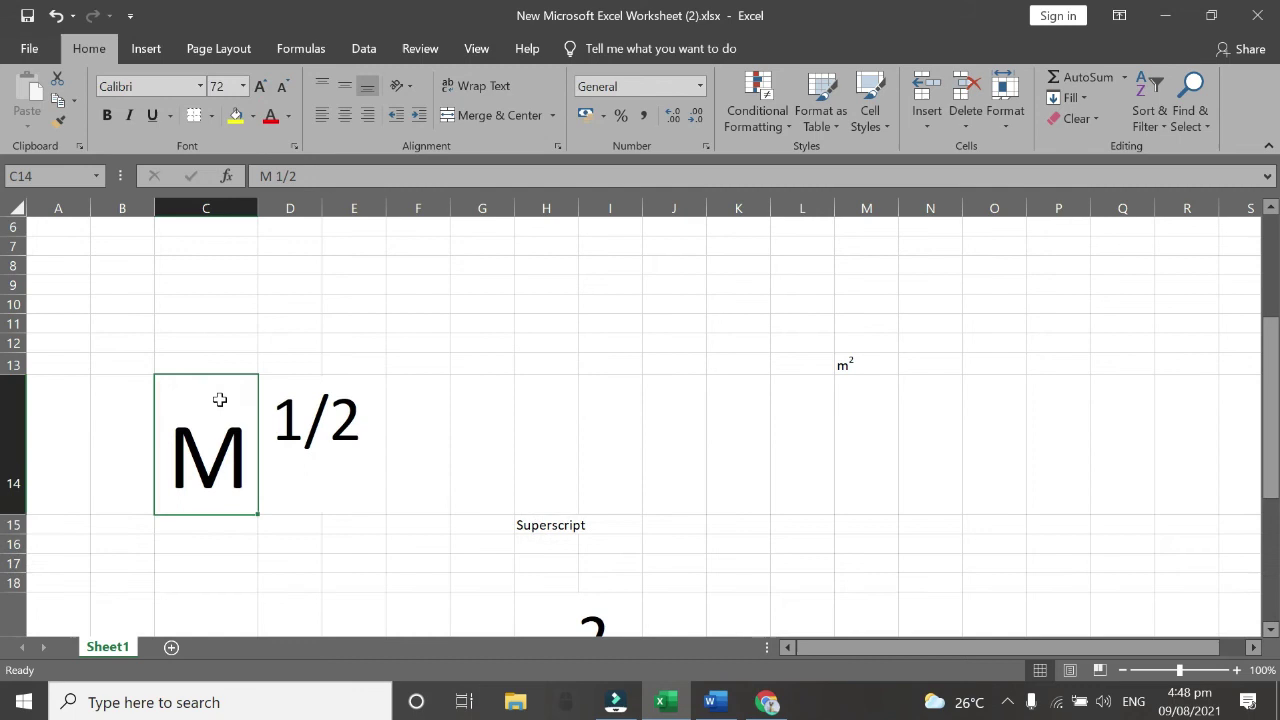
click(360, 415)
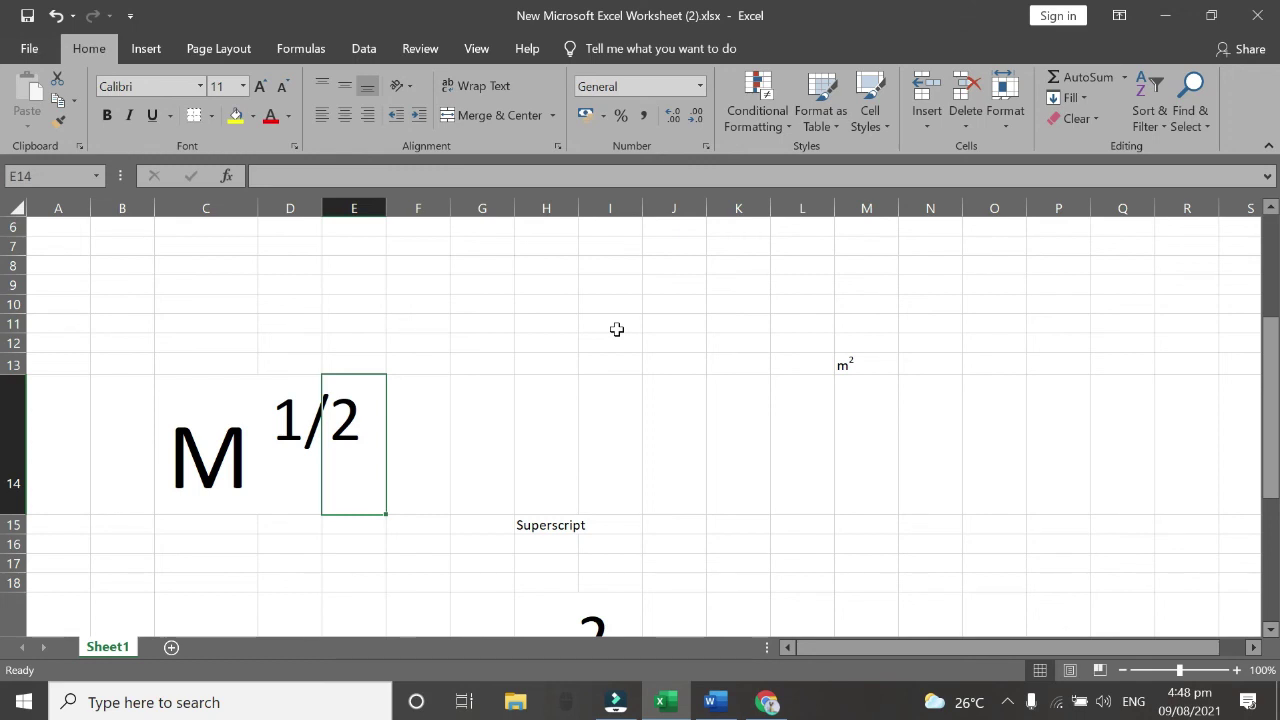
click(597, 355)
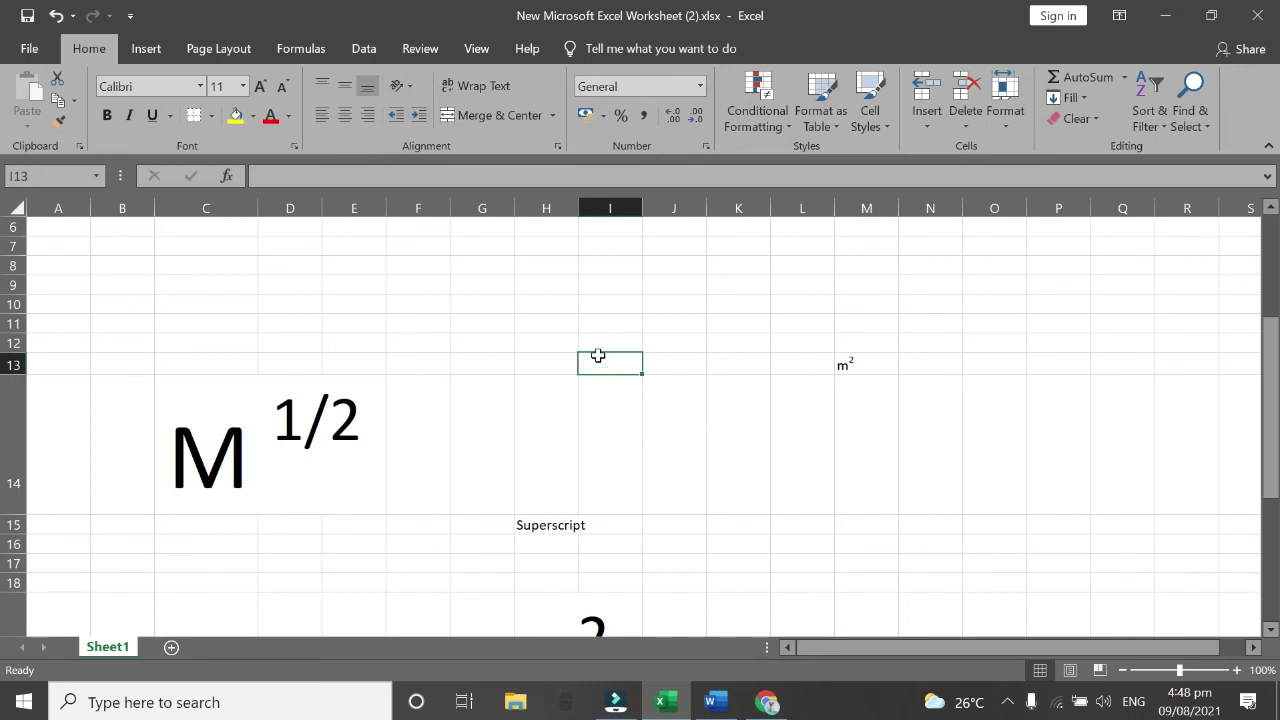